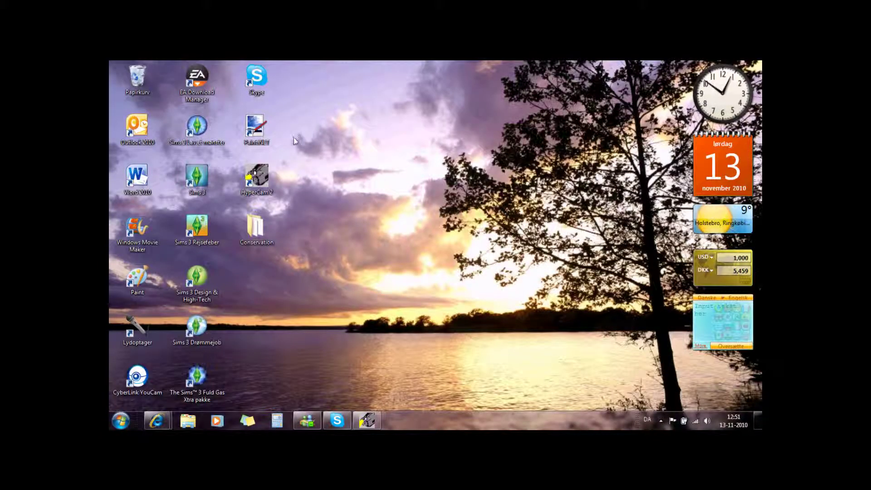
Launch Paint.NET from its desktop shortcut and bring up the Open file dialog.
left_click(272, 139)
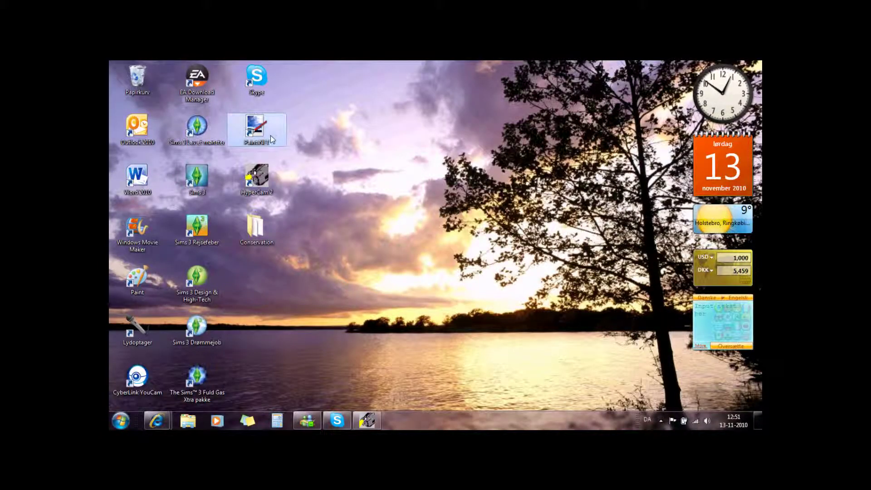
double_click(272, 139)
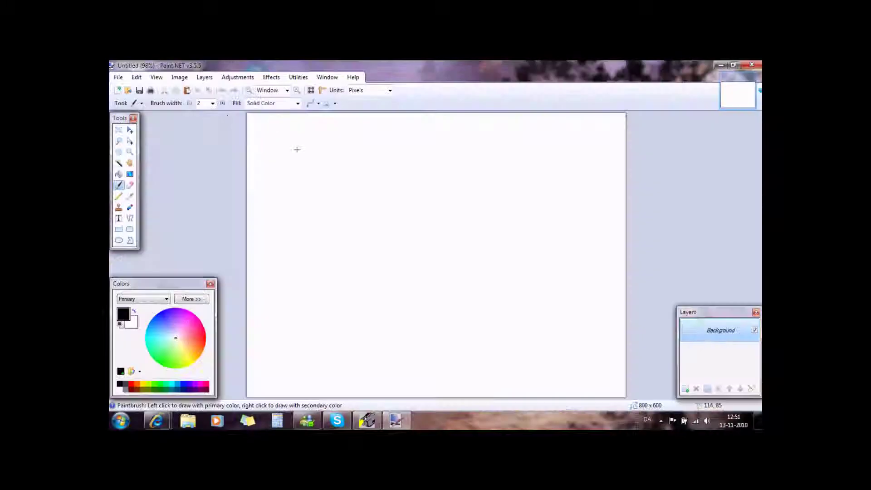
left_click(128, 90)
Open Alice_-_AusNTM_19.jpg, set the primary colour to dark red CC0000, and add a layer.
double_click(391, 226)
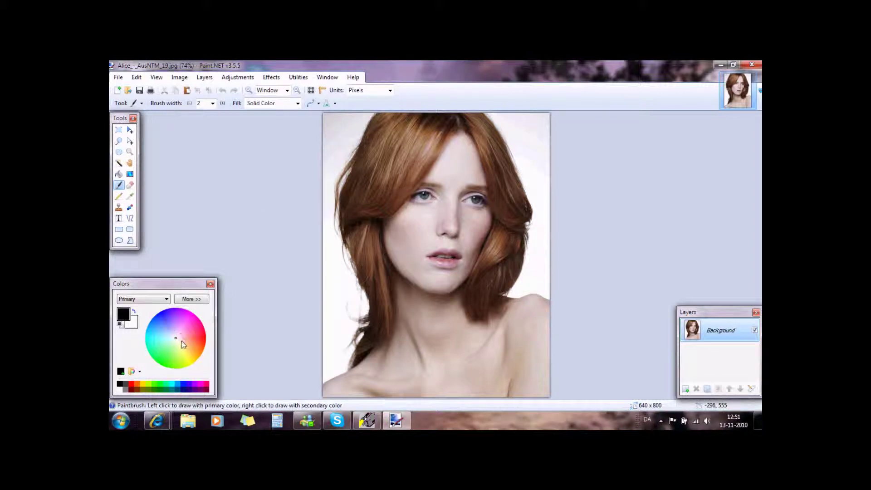
left_click(131, 384)
left_click(191, 299)
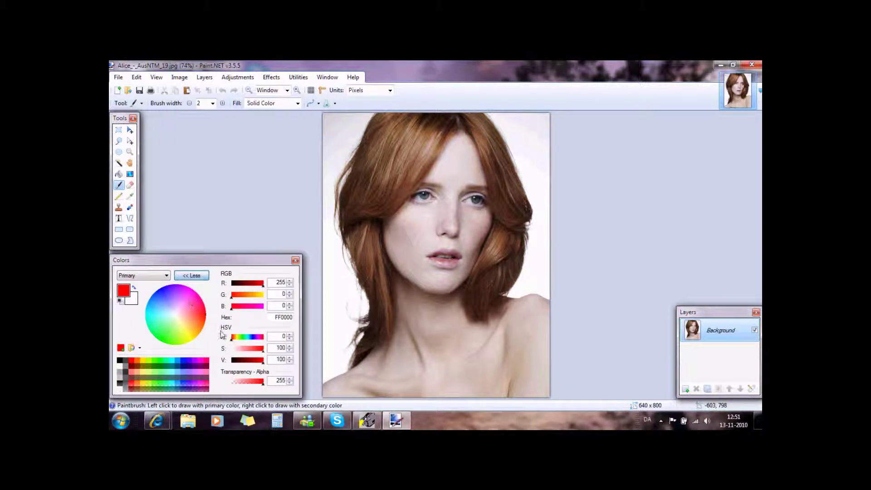
left_click_drag(263, 361, 258, 363)
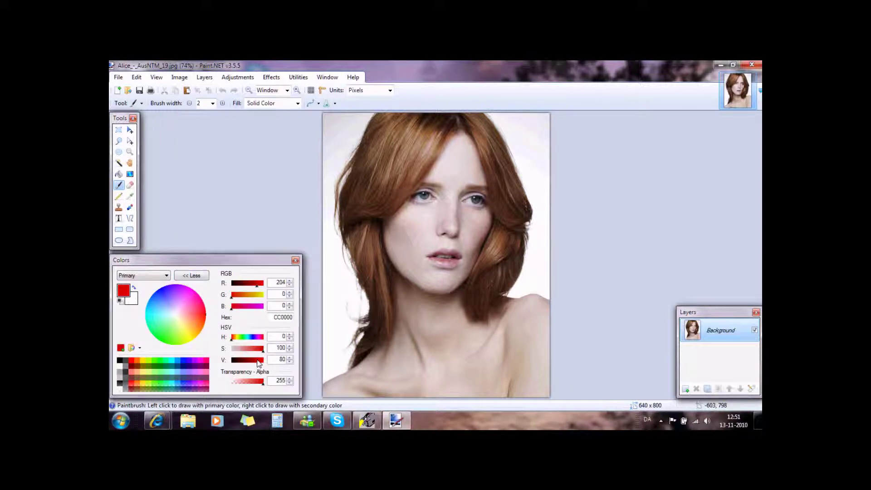
left_click(684, 389)
Set Layer 2's blending mode to Glow in its Layer Properties.
double_click(700, 335)
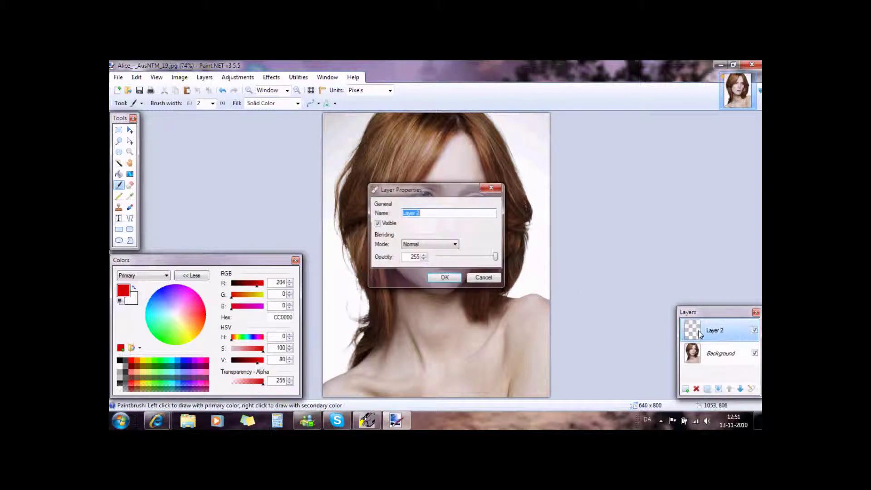
left_click(433, 245)
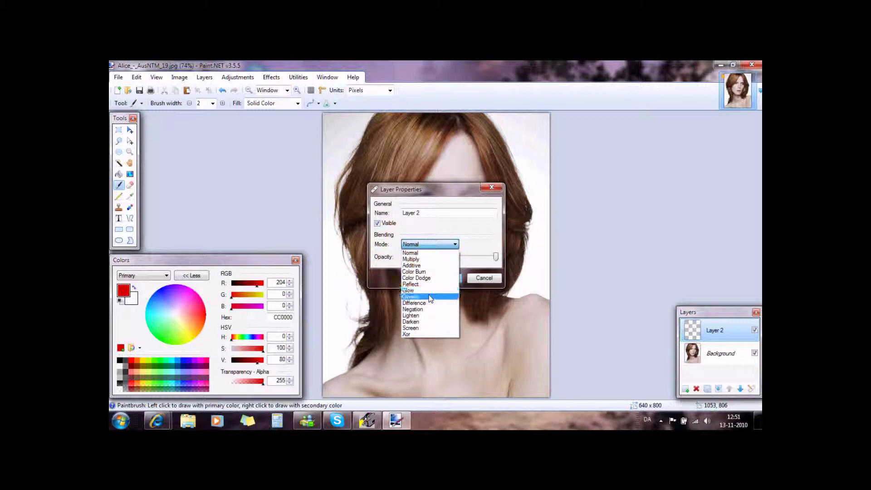
left_click(429, 296)
left_click(445, 278)
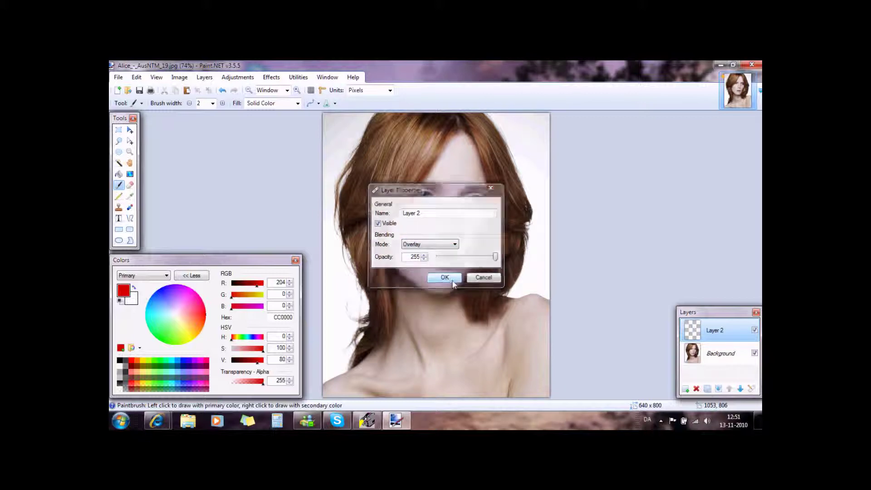
left_click(274, 78)
mouse_move(293, 144)
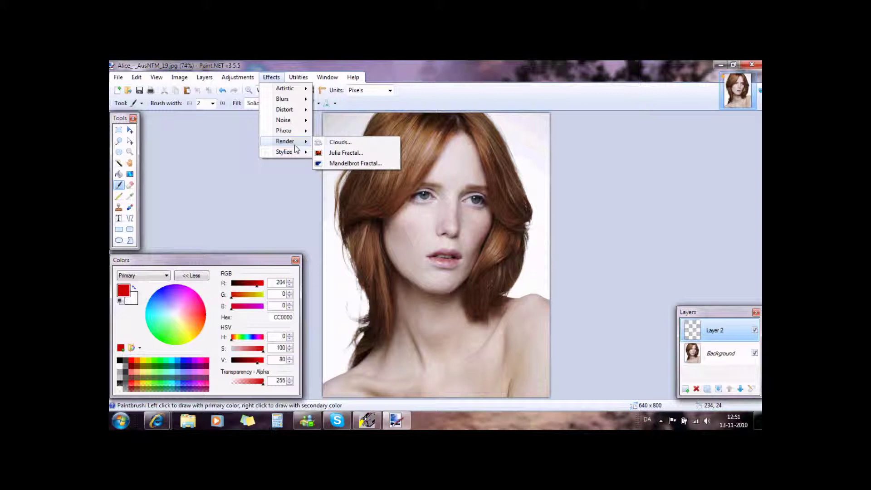
Render Clouds on Layer 2 with scale 276 and roughness 0.52.
left_click(347, 143)
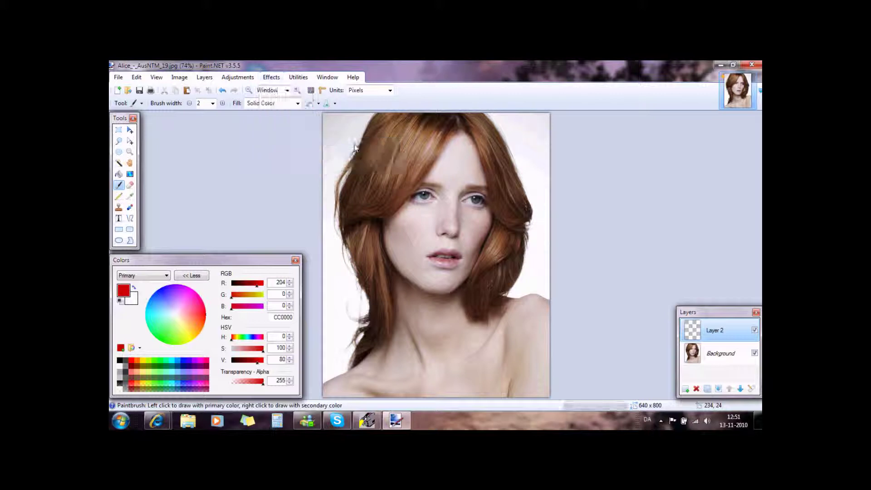
left_click_drag(445, 173, 649, 146)
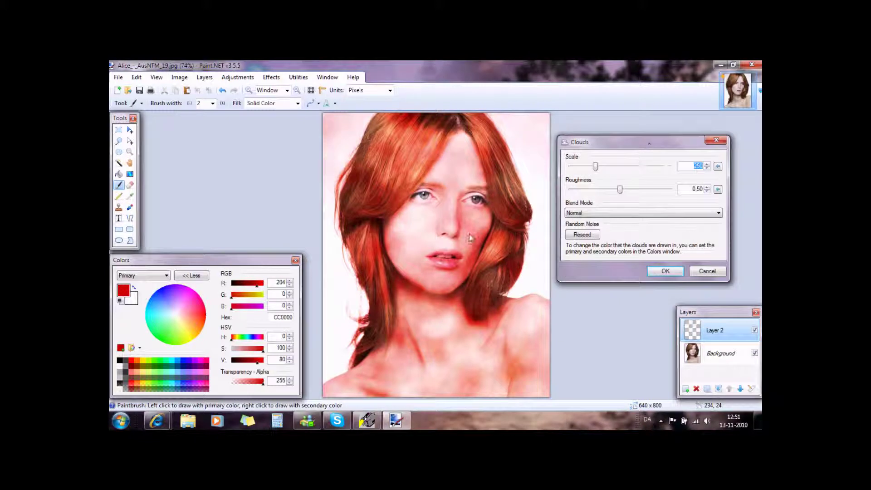
left_click_drag(622, 190, 618, 190)
left_click(619, 189)
left_click_drag(597, 170, 622, 195)
left_click_drag(598, 166, 598, 168)
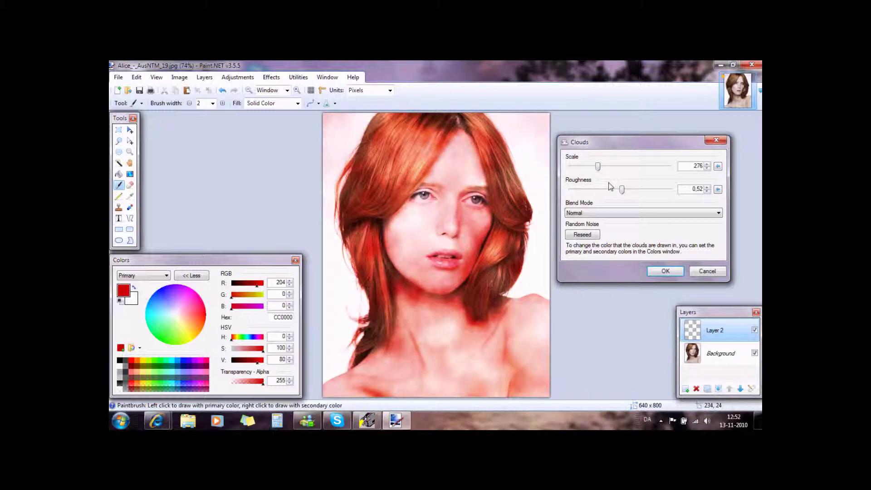
left_click(659, 272)
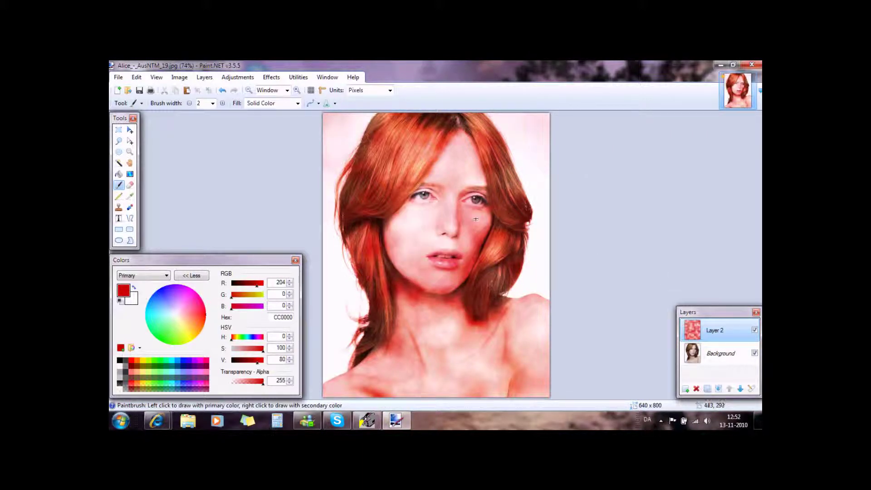
Hide and reshow the Background layer, then zoom to 200% on the face.
left_click(755, 353)
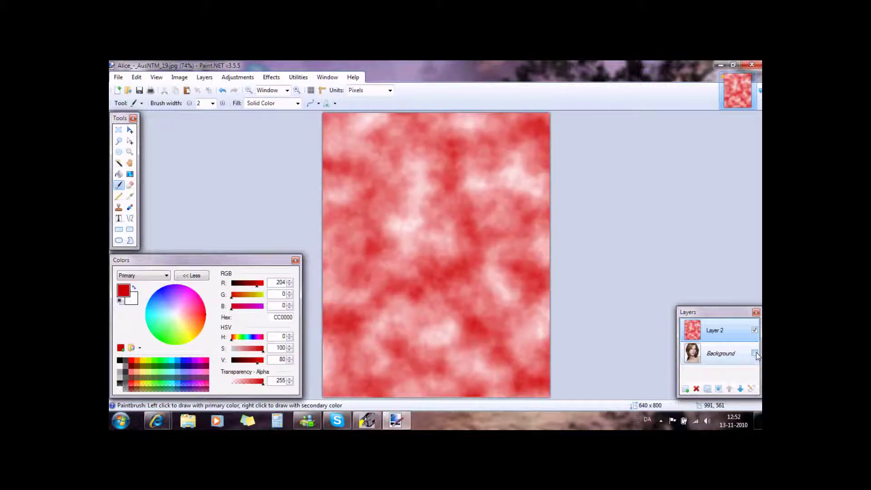
left_click(755, 353)
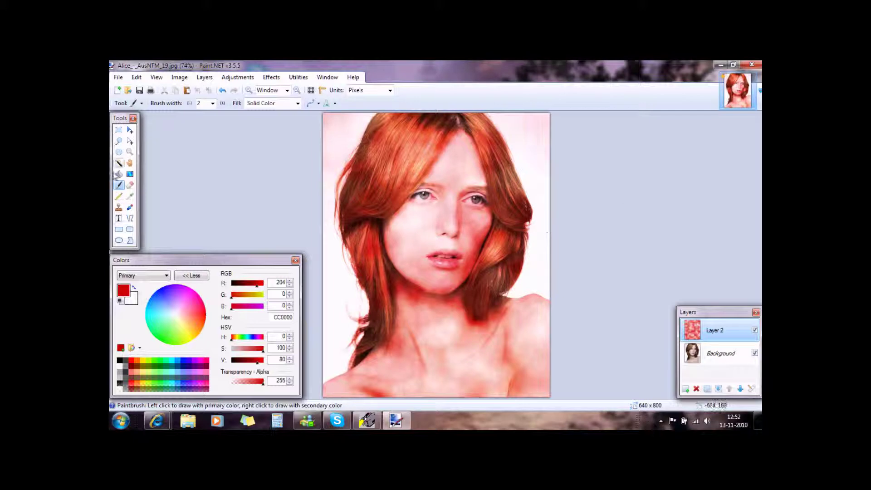
left_click(130, 152)
left_click(440, 201)
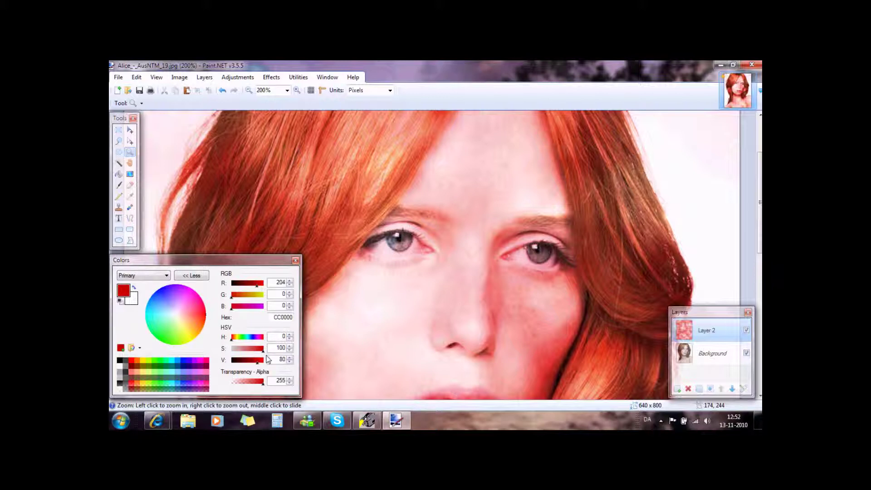
Choose the Paintbrush and set its brush width to 5.
left_click(119, 184)
left_click(205, 104)
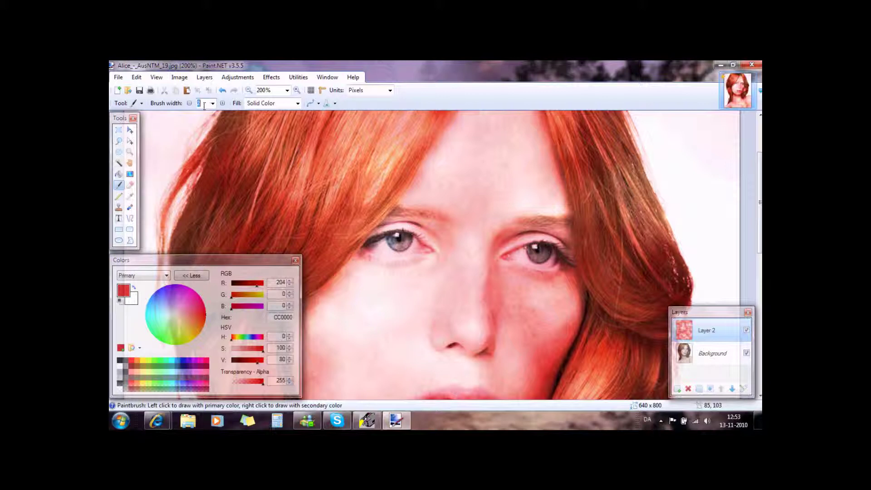
type("5")
Zoom in on the left eye and paint its iris bright red FF0000.
left_click(130, 152)
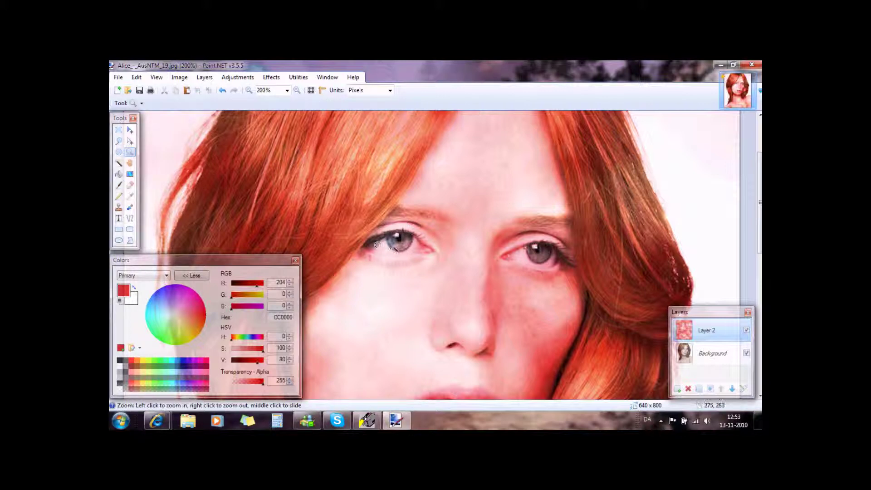
left_click(418, 253)
left_click(119, 185)
left_click_drag(389, 231, 398, 245)
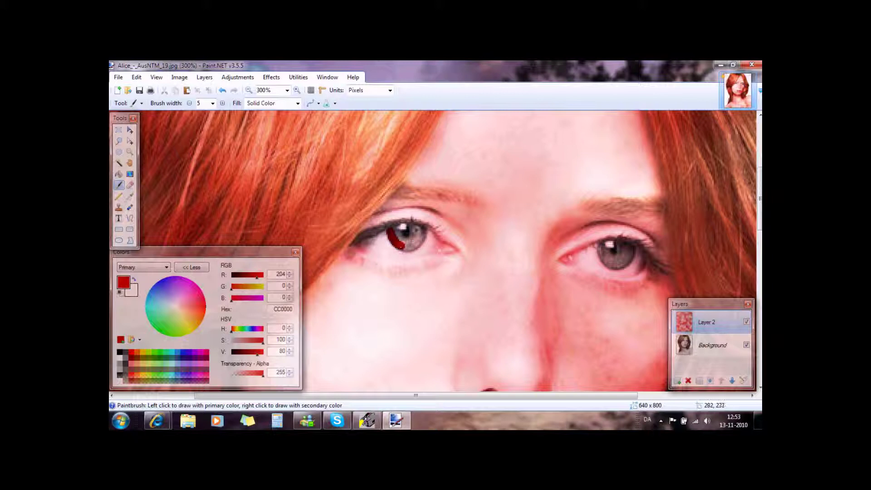
key("ctrl+z")
left_click_drag(256, 355, 264, 353)
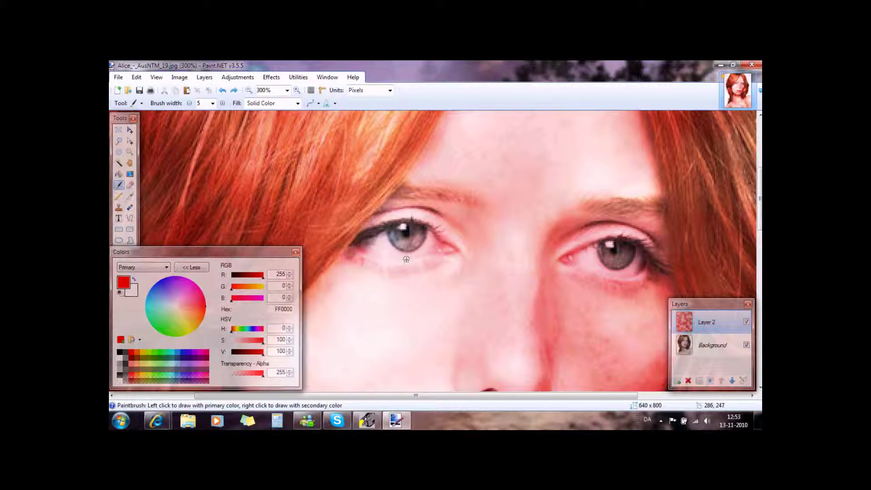
mouse_move(392, 232)
left_mouse_down()
mouse_move(404, 247)
mouse_move(417, 241)
left_mouse_up()
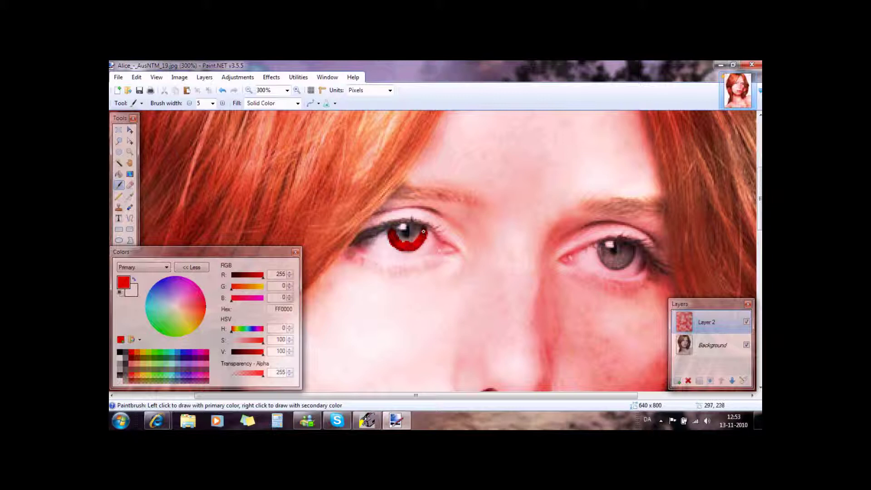
left_click_drag(411, 227, 413, 231)
left_click_drag(413, 397, 477, 397)
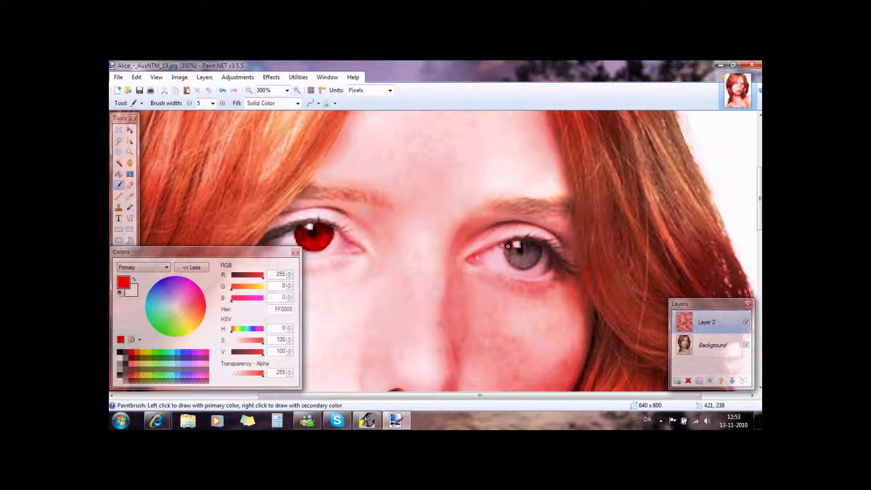
Paint the right eye's iris bright red, redoing a stray ring stroke.
mouse_move(509, 254)
left_mouse_down()
mouse_move(523, 266)
mouse_move(542, 244)
left_mouse_up()
key("ctrl+z")
mouse_move(506, 245)
left_mouse_down()
mouse_move(509, 264)
mouse_move(533, 260)
left_mouse_up()
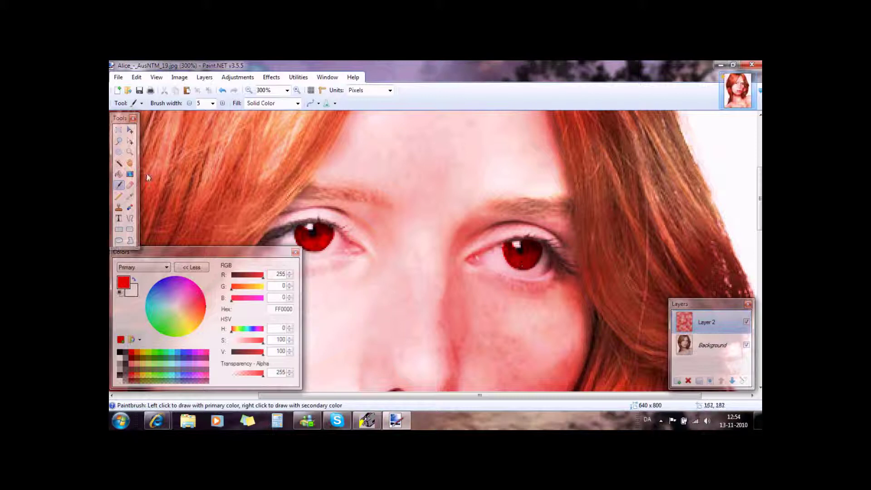
left_click(129, 152)
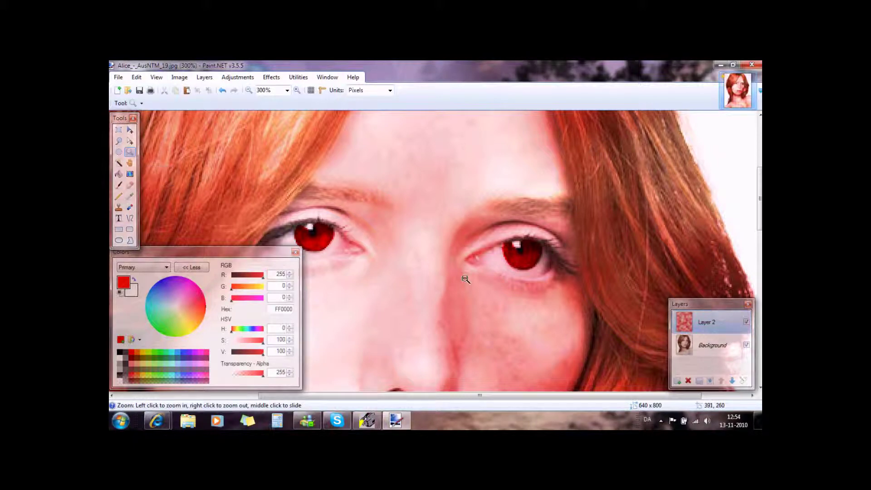
Zoom out twice, then enter 'window' as the zoom level to fit the portrait.
right_click(466, 279)
right_click(467, 279)
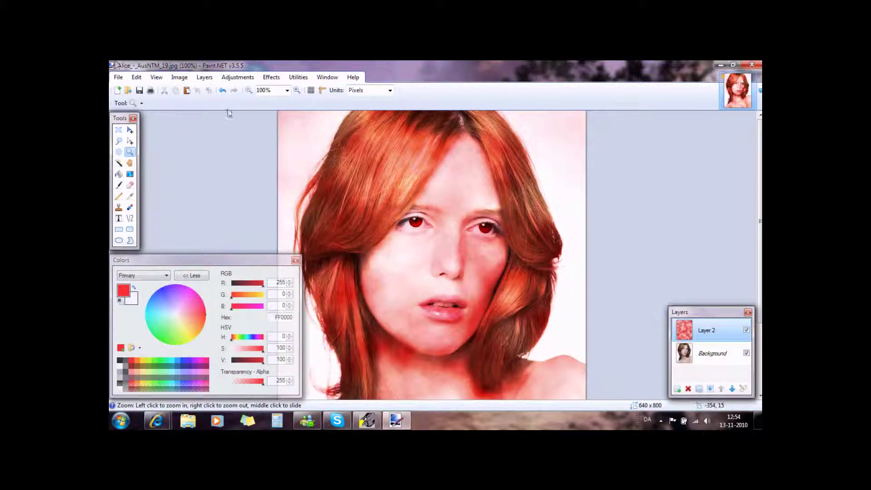
left_click(276, 90)
type("window")
key("Return")
left_click(287, 90)
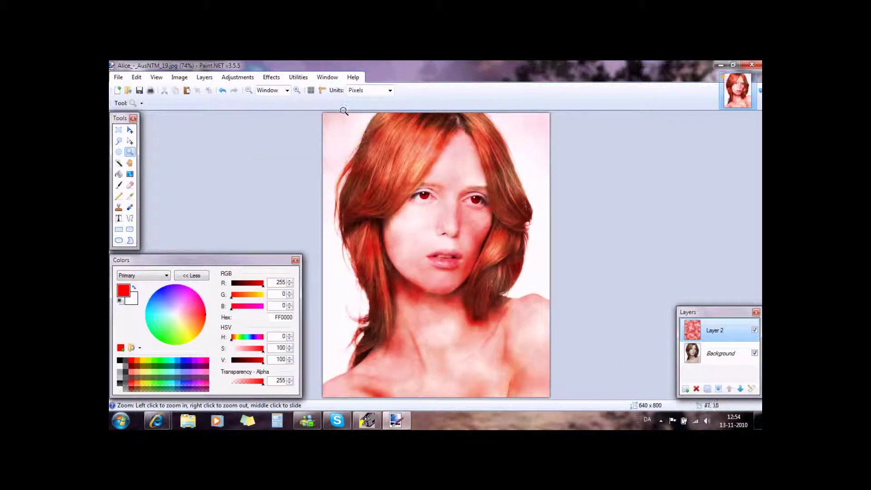
Switch the primary colour to white and brush the canvas's top-left edge.
left_click(118, 366)
left_click(119, 185)
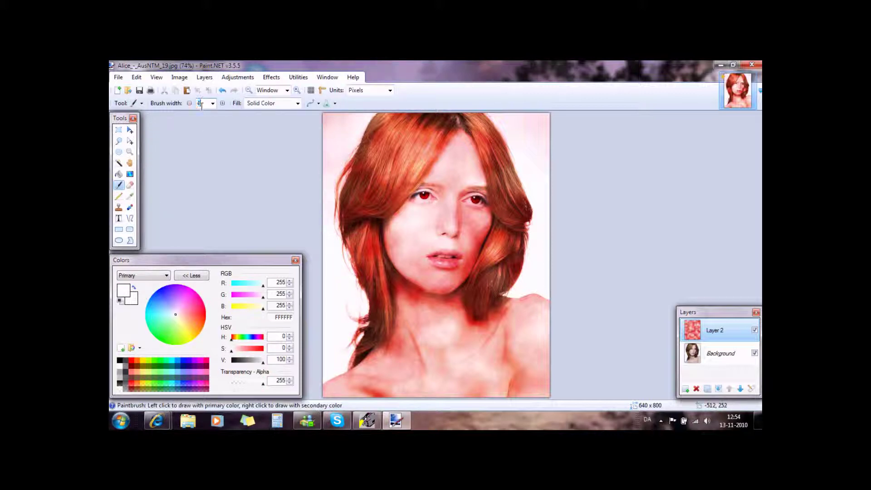
mouse_move(334, 126)
left_mouse_down()
mouse_move(329, 141)
mouse_move(355, 114)
mouse_move(339, 146)
left_mouse_up()
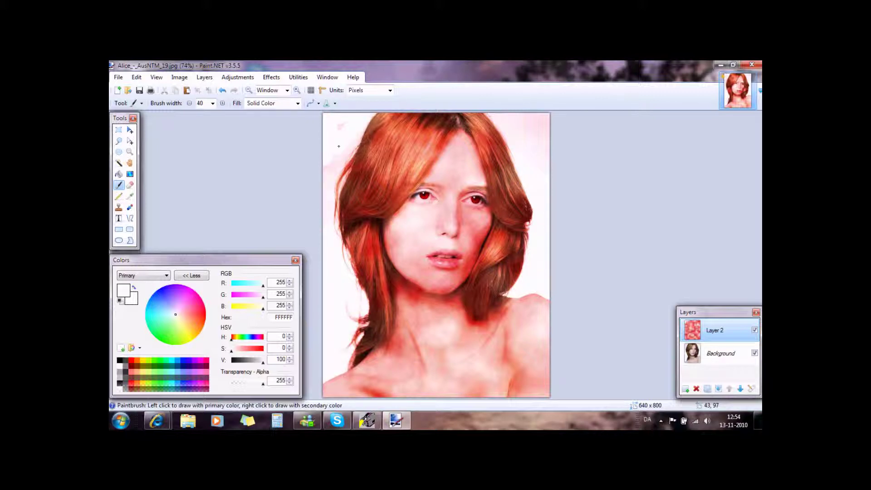
Zoom in and brush white along the upper-left hair edge and the background beside it.
left_click(130, 152)
left_click(368, 222)
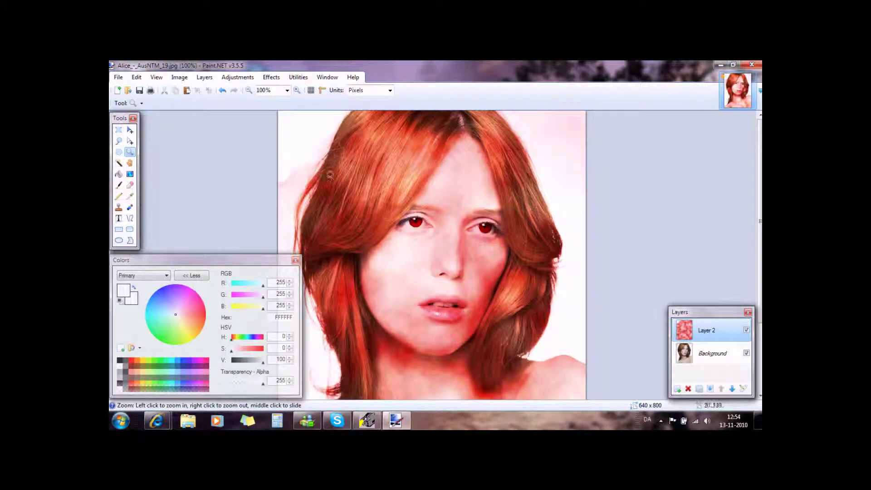
left_click(119, 186)
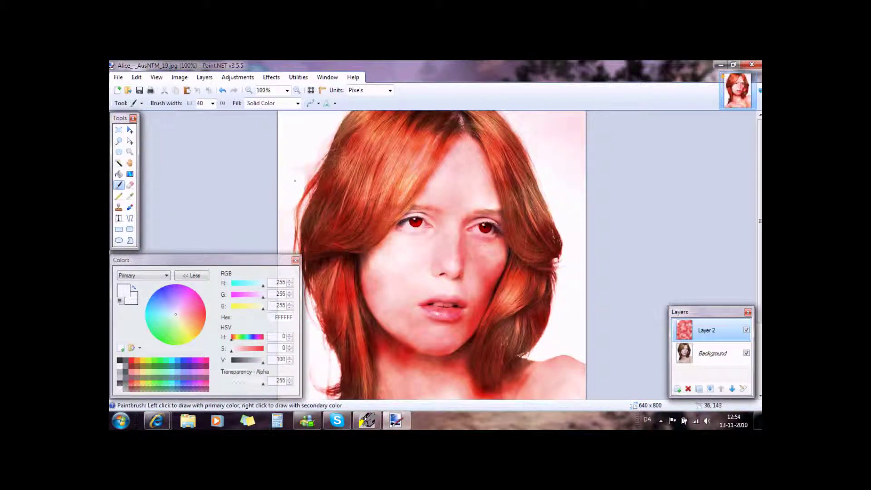
mouse_move(308, 188)
left_mouse_down()
mouse_move(408, 169)
mouse_move(389, 162)
left_mouse_up()
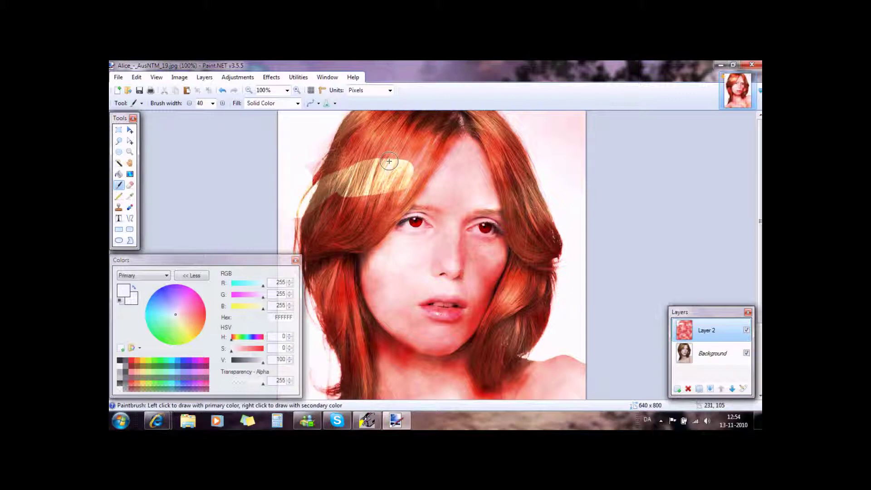
key("ctrl+z")
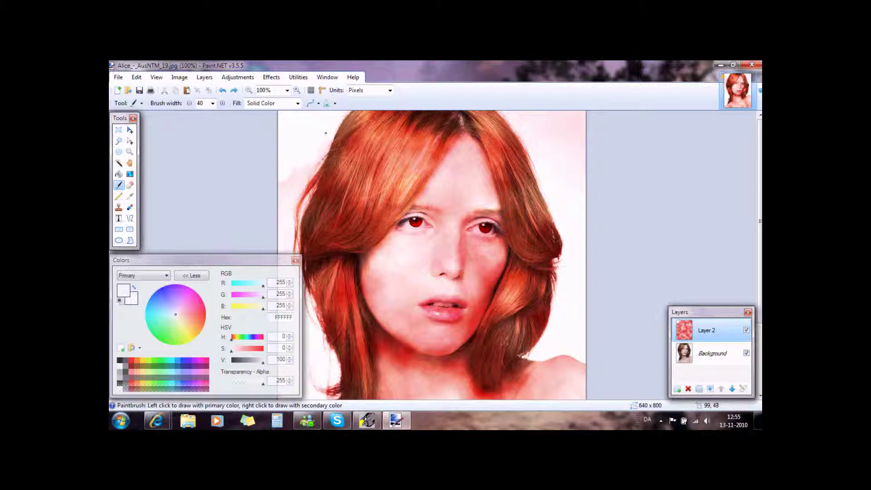
left_click_drag(323, 140, 342, 121)
left_click_drag(304, 168, 289, 193)
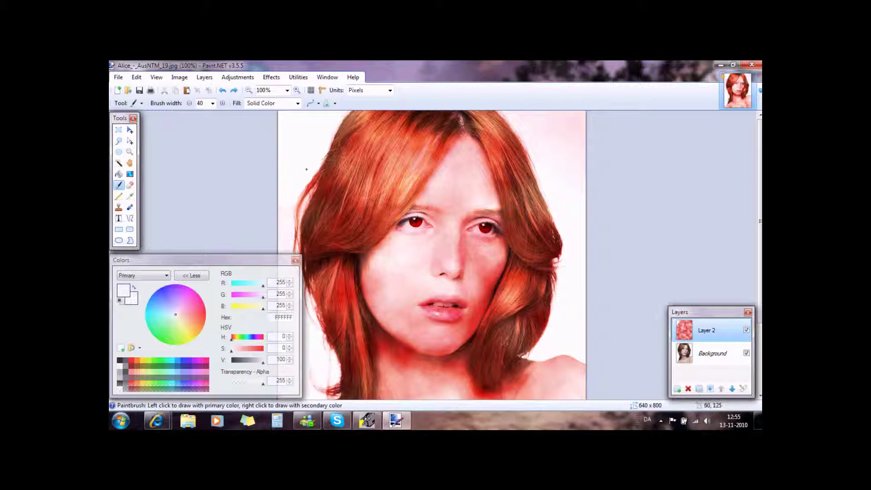
scroll(307, 170, "down", 3)
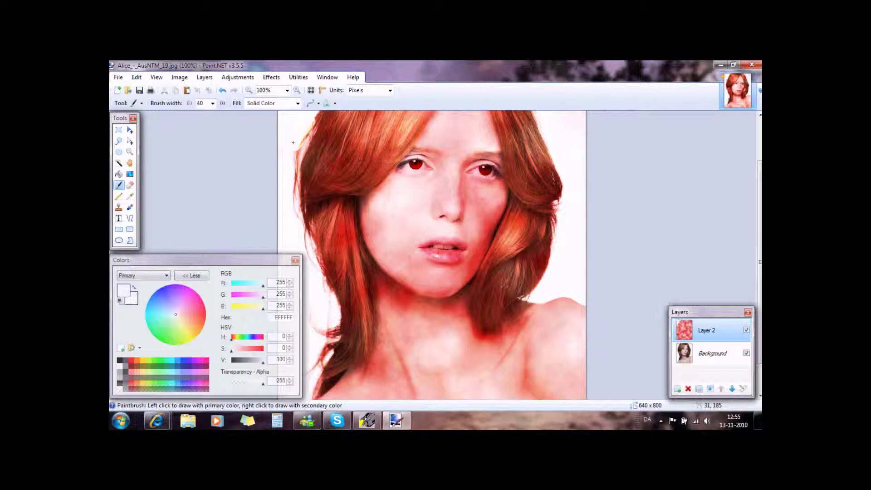
left_click_drag(304, 132, 294, 146)
scroll(287, 176, "up", 3)
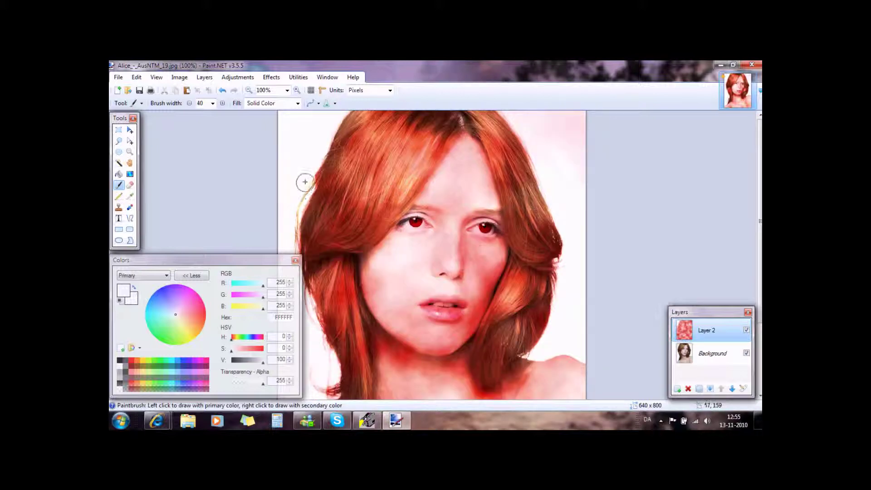